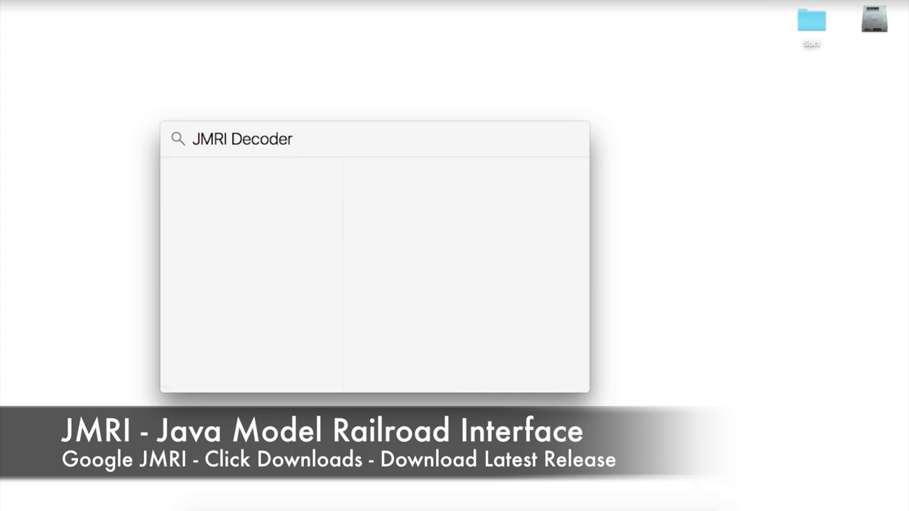
- Launch JMRI DecoderPro and start a new locomotive entry by reading the decoder type from the programming track
key("Return")
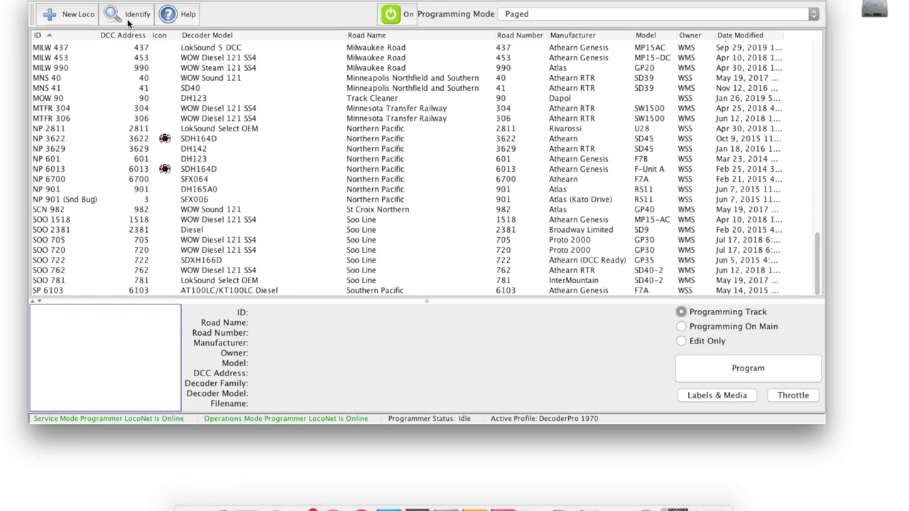
left_click(74, 15)
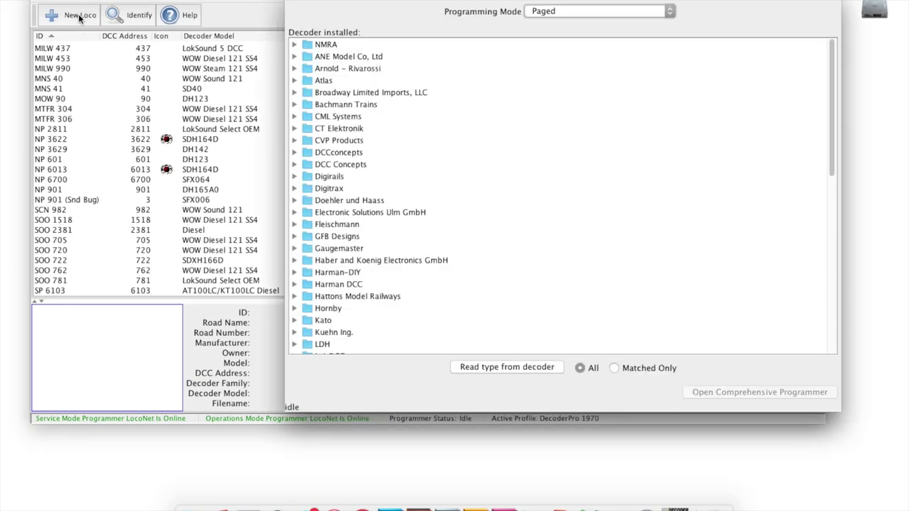
left_click(516, 374)
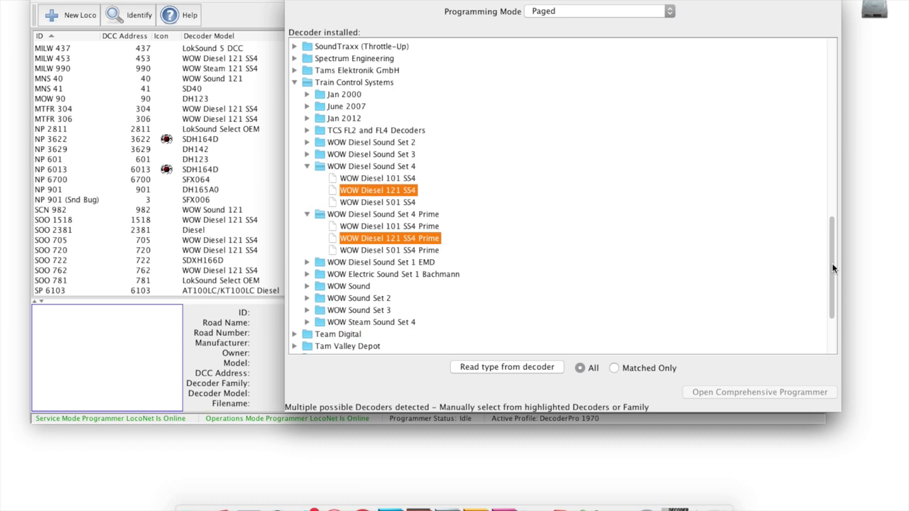
- Choose the WOW Diesel 121 SS4 decoder, enter roster ID SOO 1400 with active address 1400, and open the comprehensive programmer
left_click(387, 191)
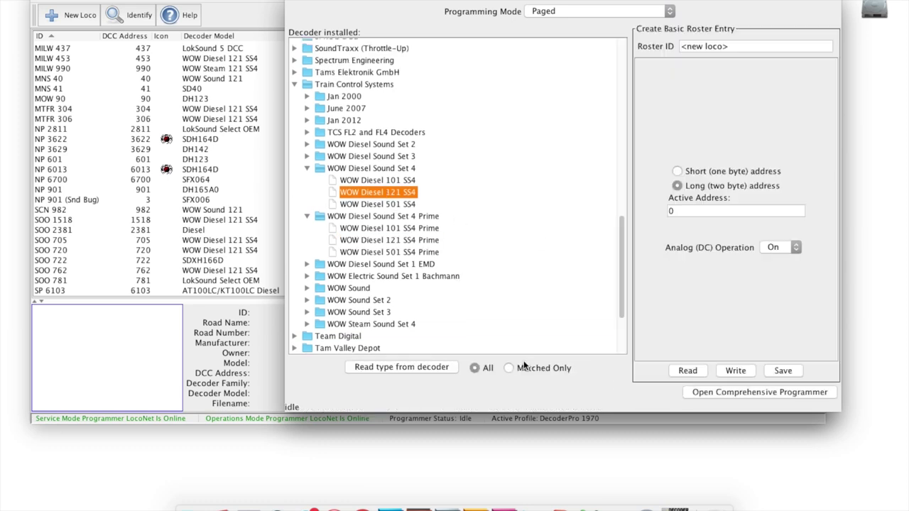
left_click_drag(731, 47, 714, 46)
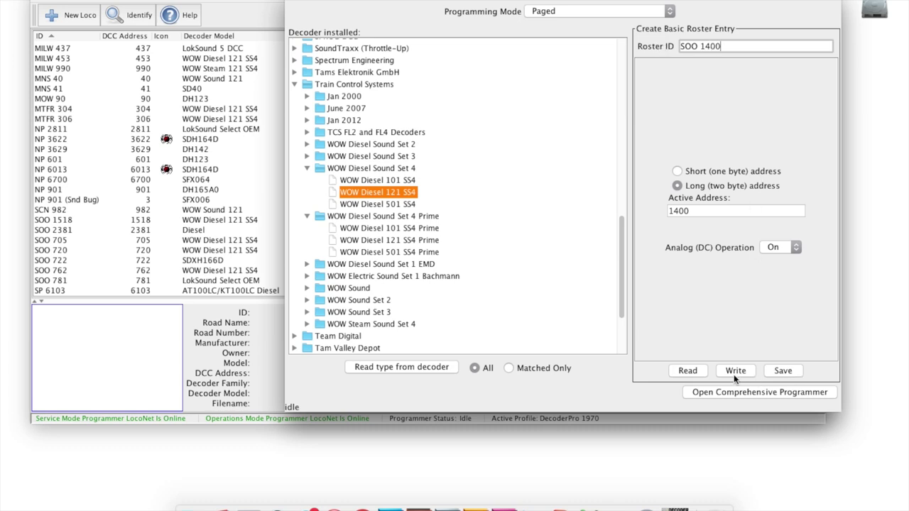
left_click(723, 391)
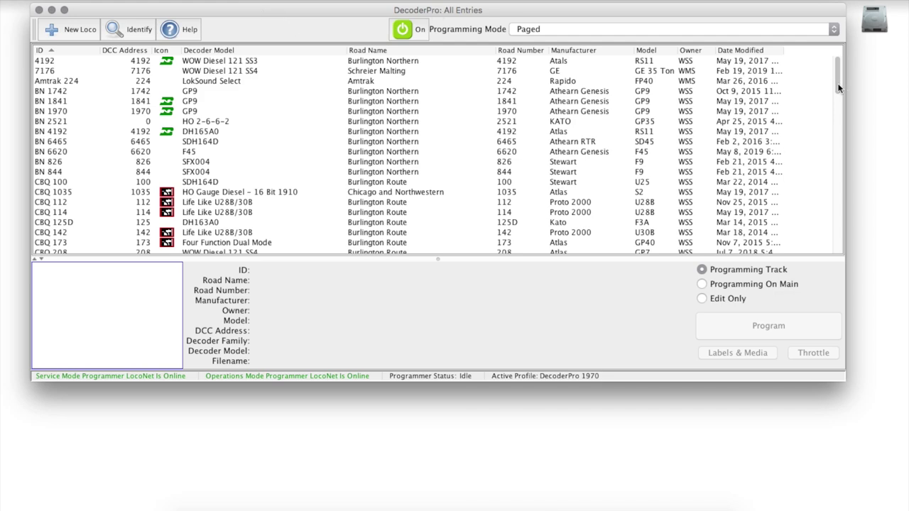
- Open the GN 510B roster entry with the LokSound 5 DCC decoder for programming on the main
left_click_drag(838, 80, 843, 176)
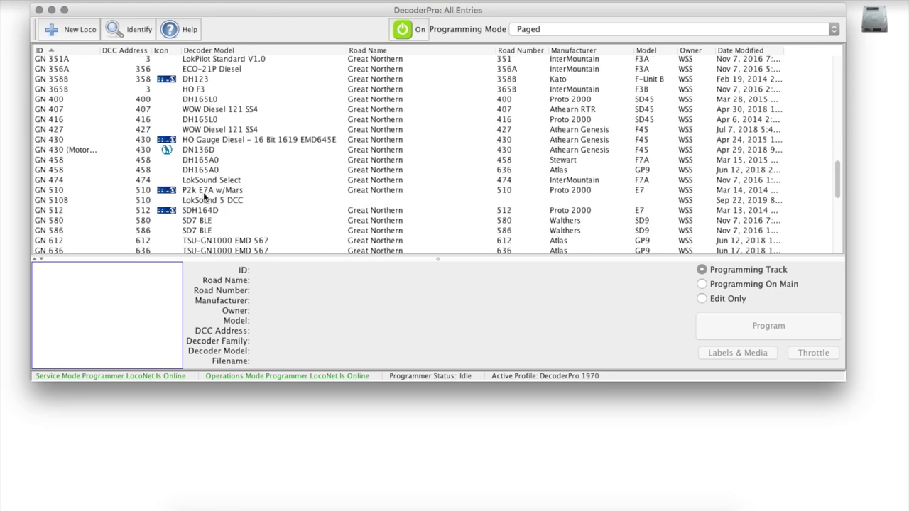
left_click(202, 191)
left_click(231, 201)
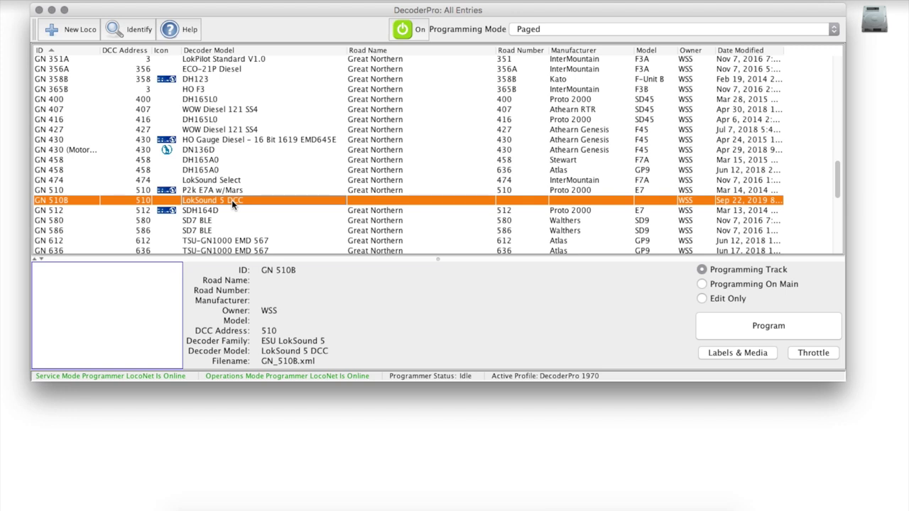
left_click(702, 284)
left_click(767, 324)
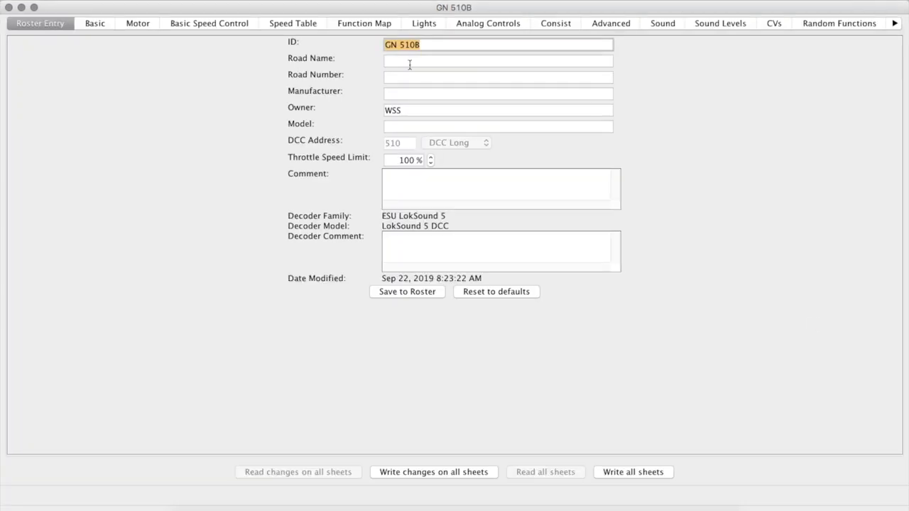
- Fill in the GN 510B roster entry with road name Great Northern and road number 510
left_click(410, 64)
type("Great Northern")
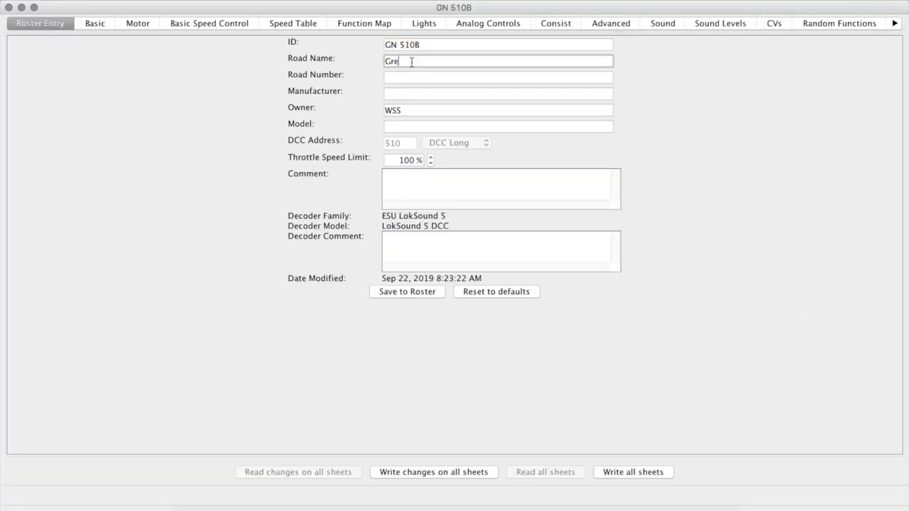
key("Tab")
type("510")
key("Tab")
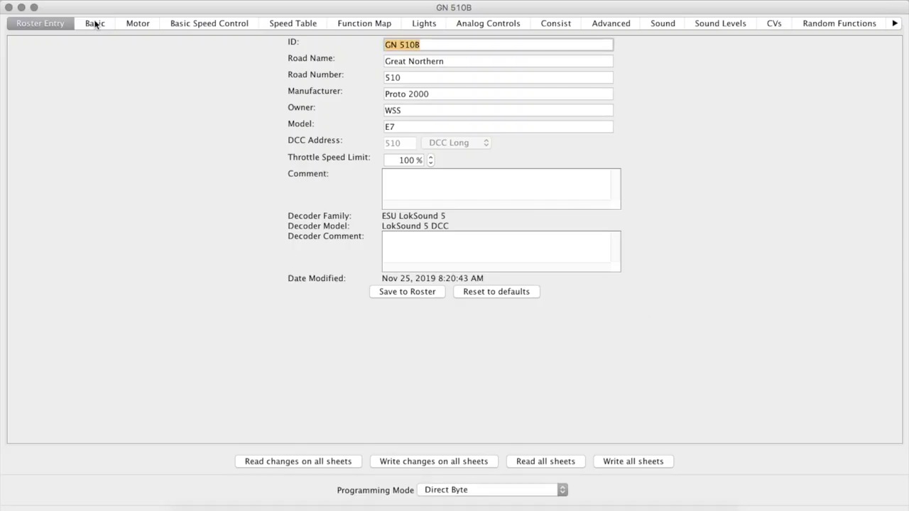
- Read the full Speed Table sheet of GN 510B from the decoder
left_click(301, 22)
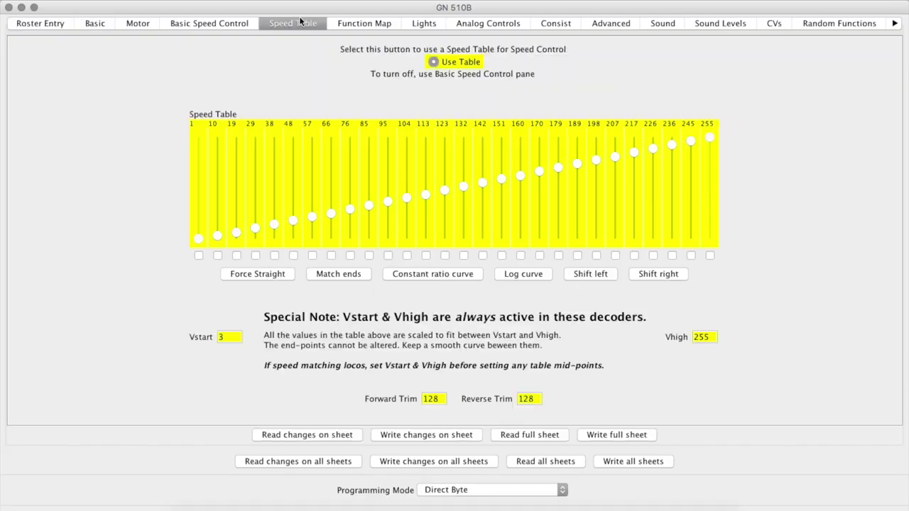
left_click(538, 435)
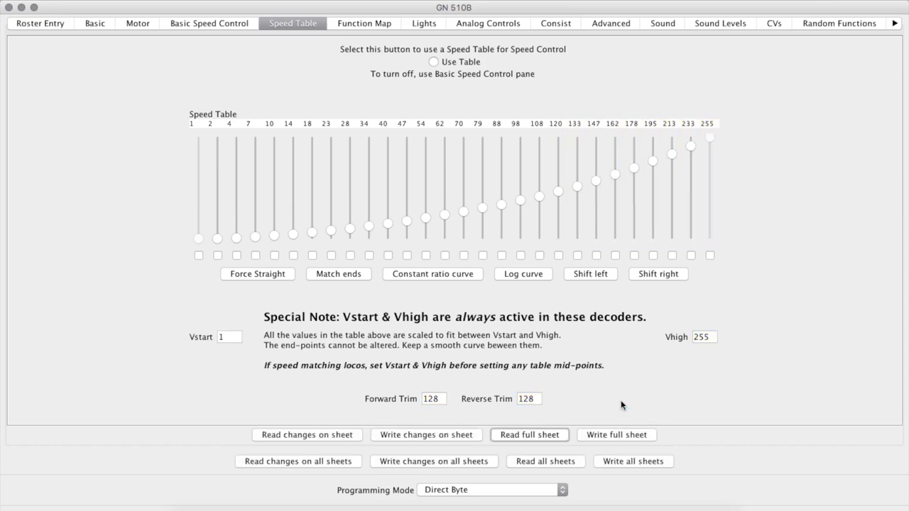
- Enable the speed table in place of the basic Vstart, Vmid, Vhigh control and write the change to the decoder
left_click(434, 62)
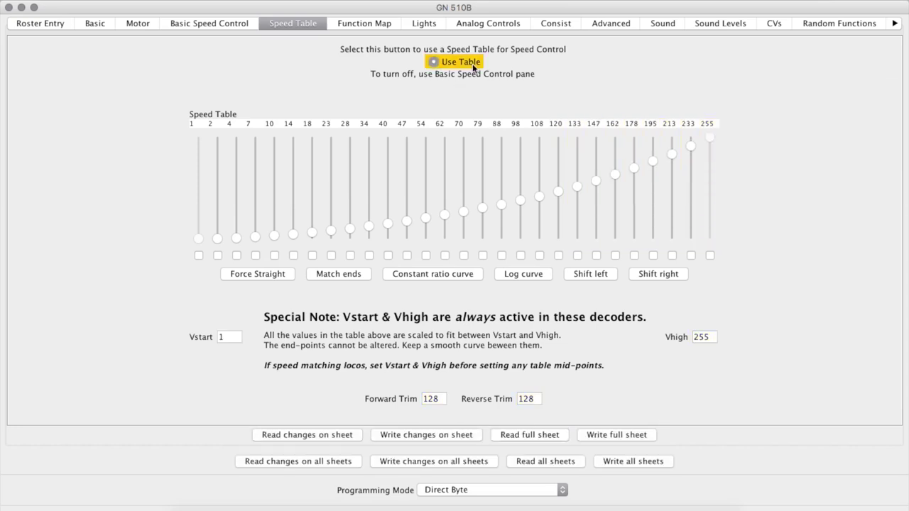
left_click(210, 24)
left_click(529, 435)
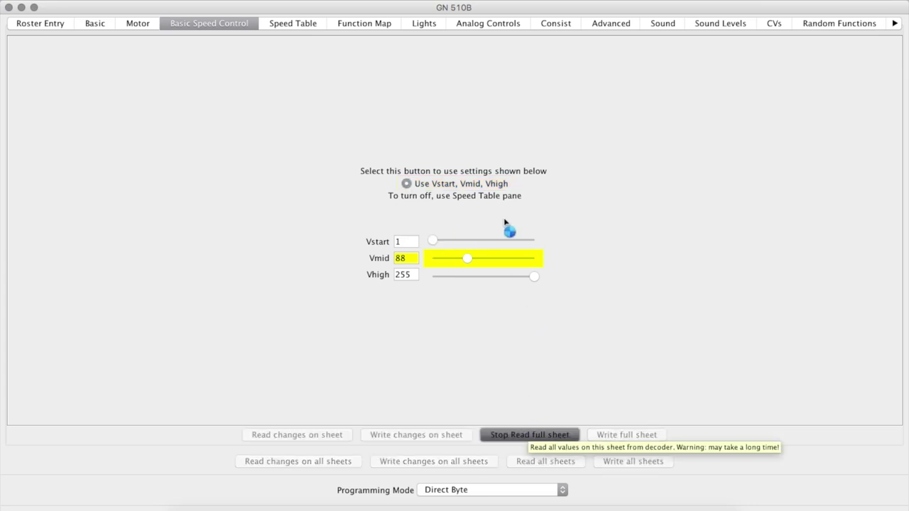
left_click(294, 22)
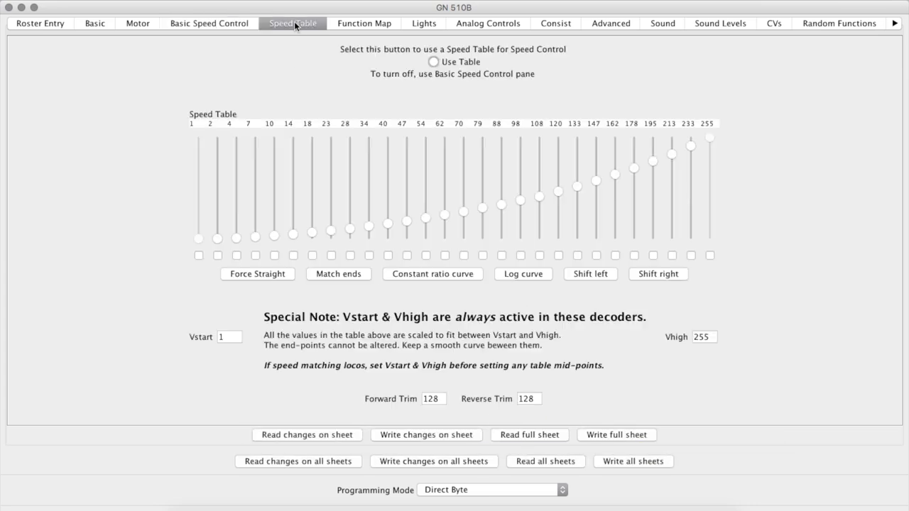
left_click(426, 435)
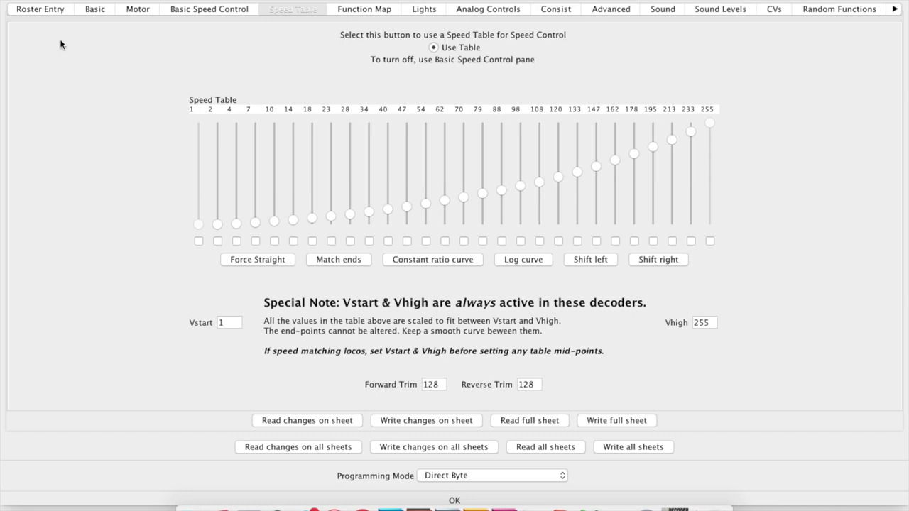
- Mark speed steps 1, 6, 11, 16, 21 and 26 as anchor points and raise step 6 to about 32
left_click(671, 241)
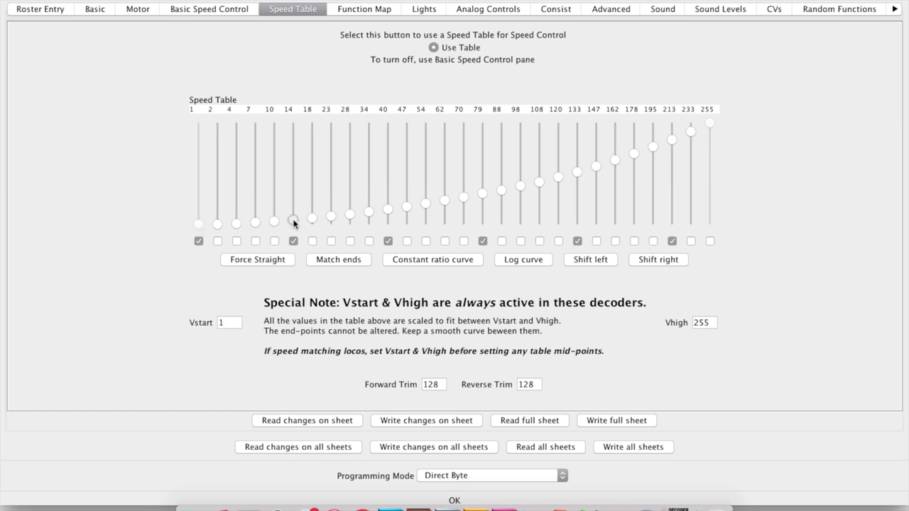
left_click_drag(294, 223, 294, 223)
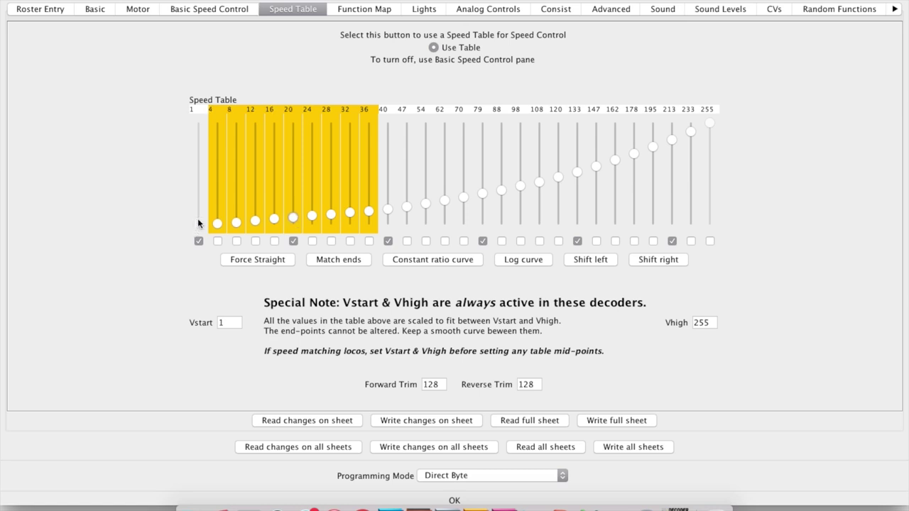
left_click_drag(218, 224, 218, 226)
left_click_drag(295, 214, 296, 214)
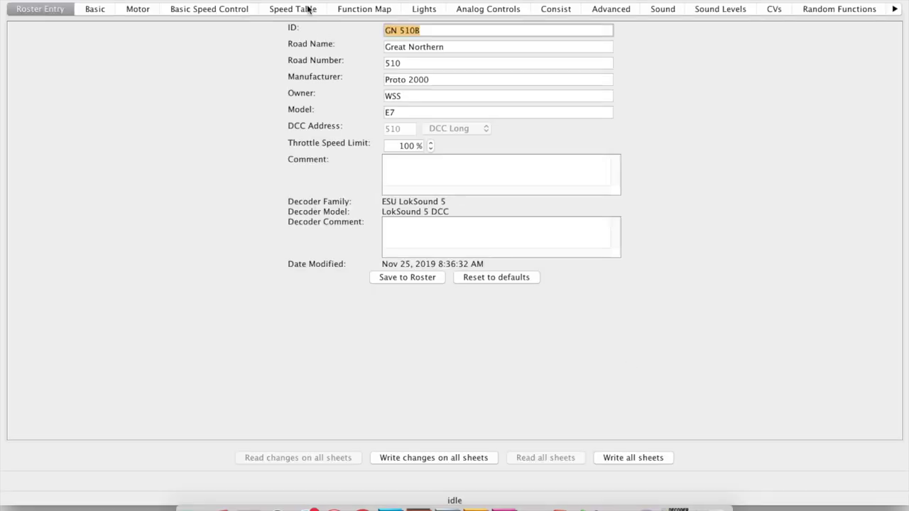
- Write the full Speed Table sheet of GN 510B to the decoder in main-track programming
left_click(309, 9)
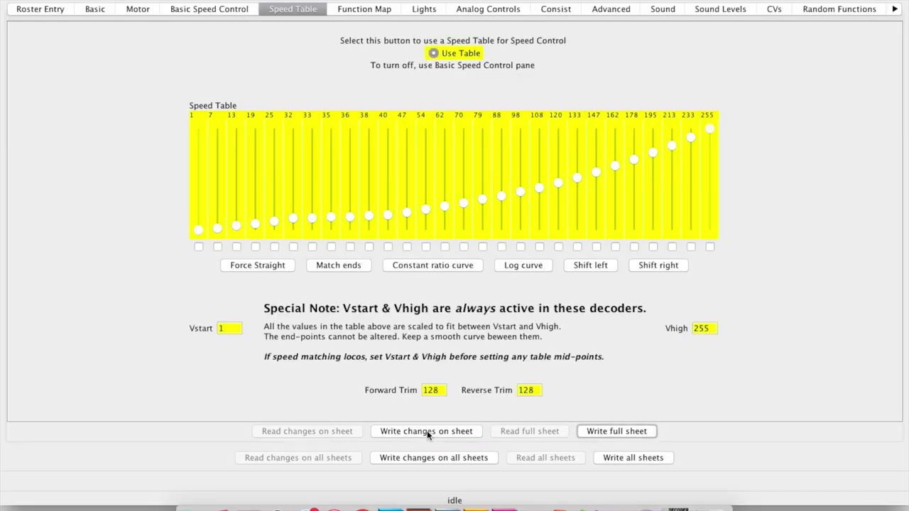
left_click(616, 431)
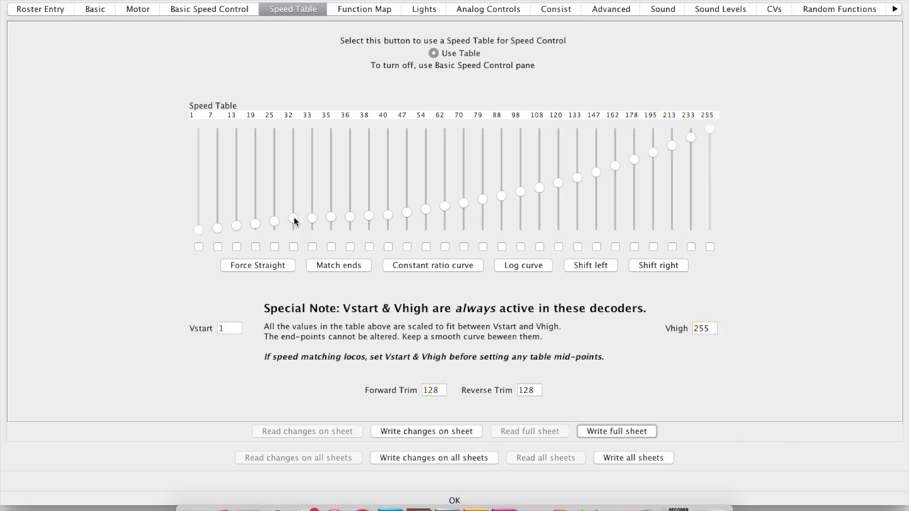
- Set Vstart to 13, raise speed step 2 to 10, and write the changes on the sheet
left_click(229, 328)
type("3")
left_click(448, 435)
left_click(218, 228)
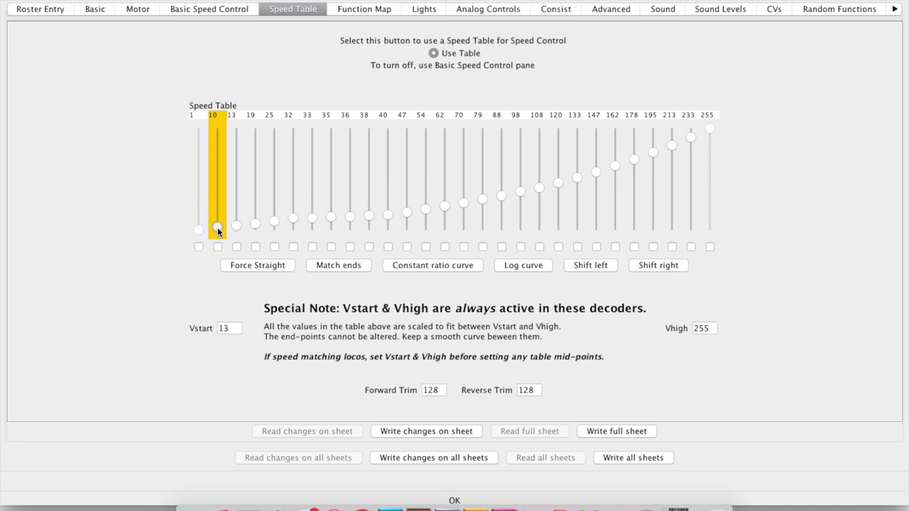
left_click(430, 433)
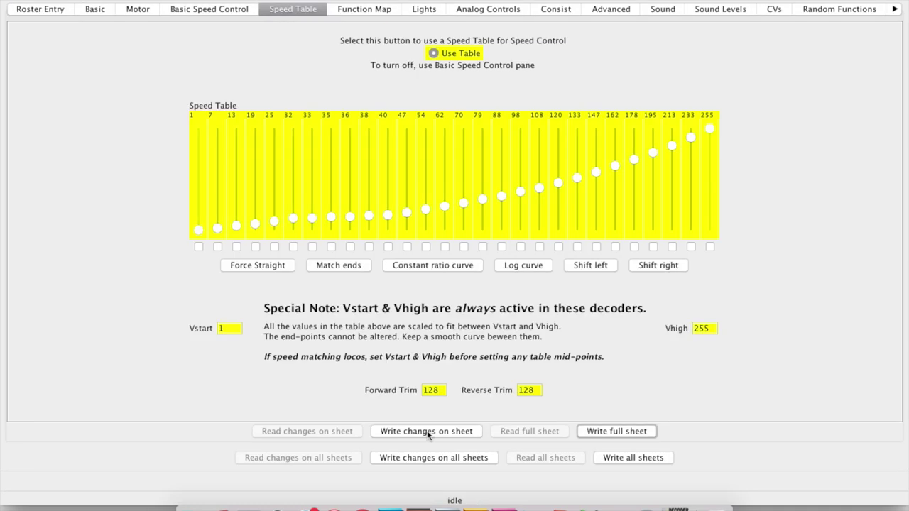
- Raise speed step 26 to 255 and set Vstart to 4
left_click_drag(672, 145, 668, 127)
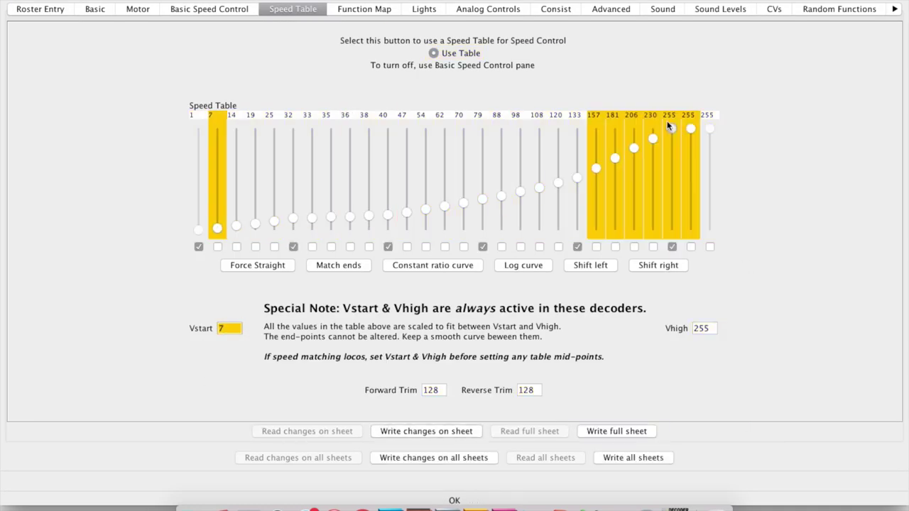
left_click(226, 328)
type("4")
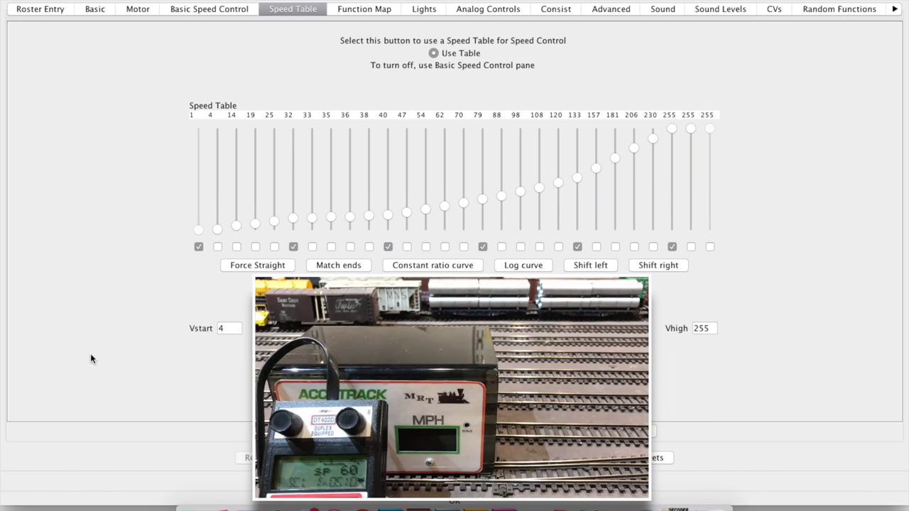
- Set Vhigh to 118 for a top-speed trial
key("Tab")
type("118")
key("Return")
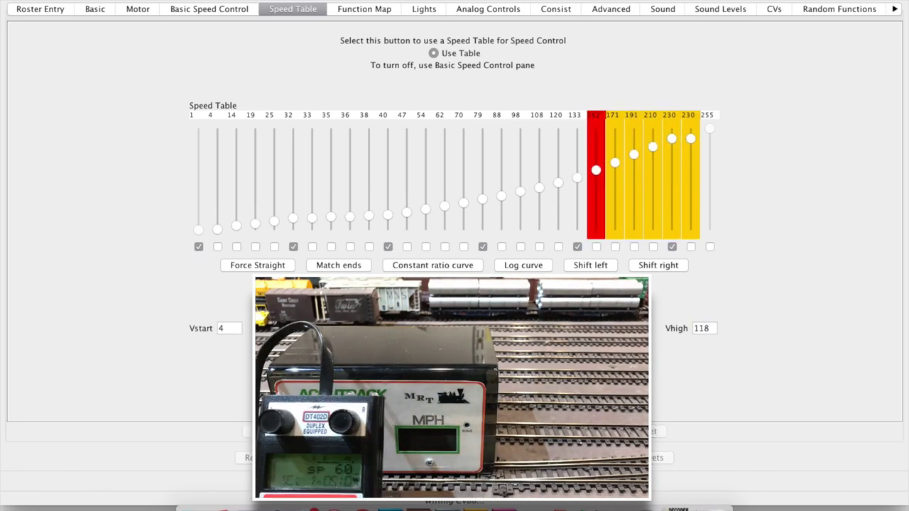
- Set Vhigh to 210 for another top-speed trial
double_click(702, 328)
type("210")
key("Return")
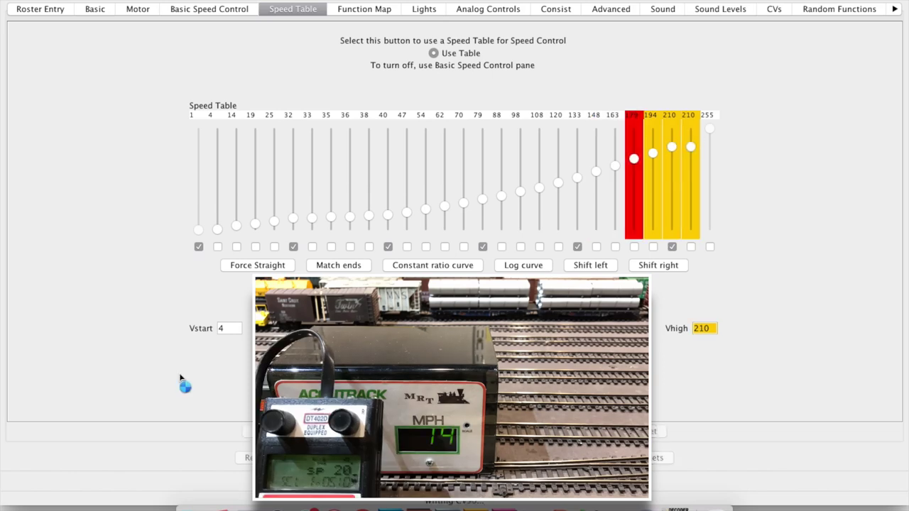
- Lower Vhigh to 180 for the next top-speed trial
key("BackSpace")
key("BackSpace")
key("BackSpace")
type("180")
key("Return")
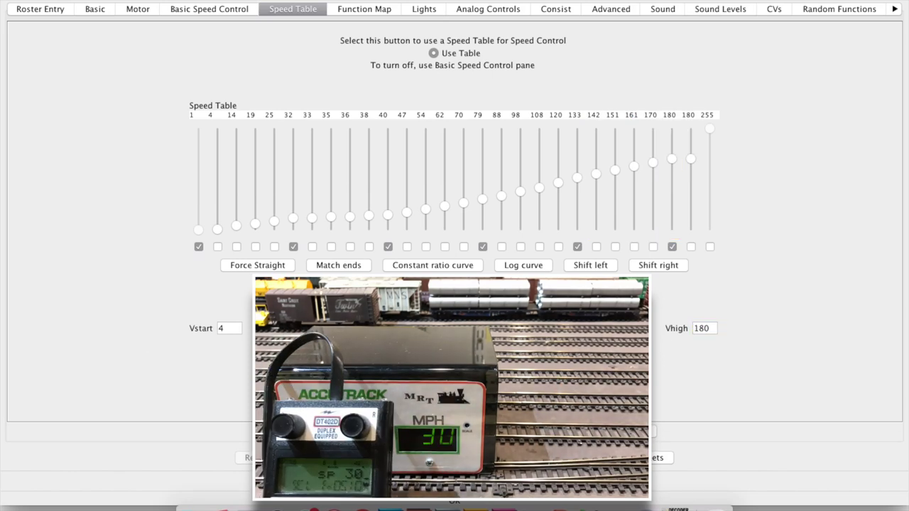
- Raise Vhigh to 190 to fine-tune the locomotive's top speed
key("BackSpace")
key("BackSpace")
key("BackSpace")
type("190")
key("Return")
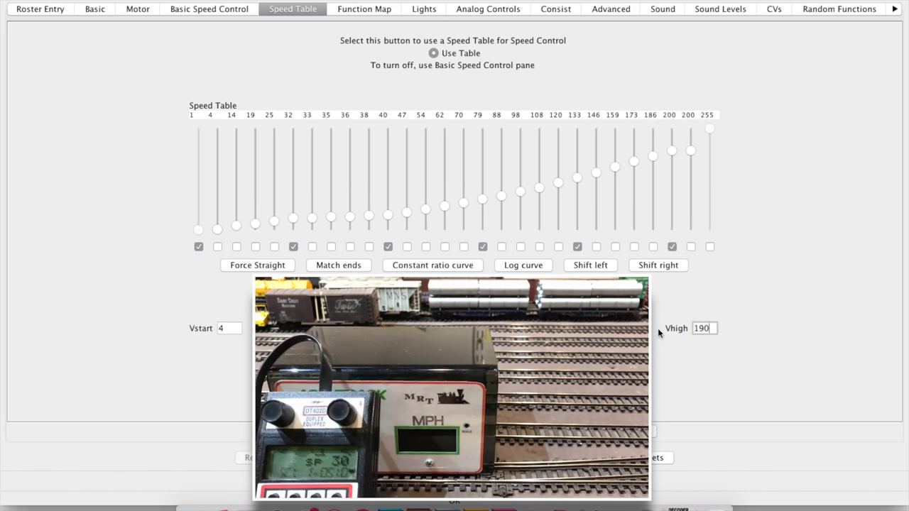
- Set Vhigh to 194 to match the locomotive's top speed
key("BackSpace")
key("BackSpace")
key("BackSpace")
type("194")
key("Return")
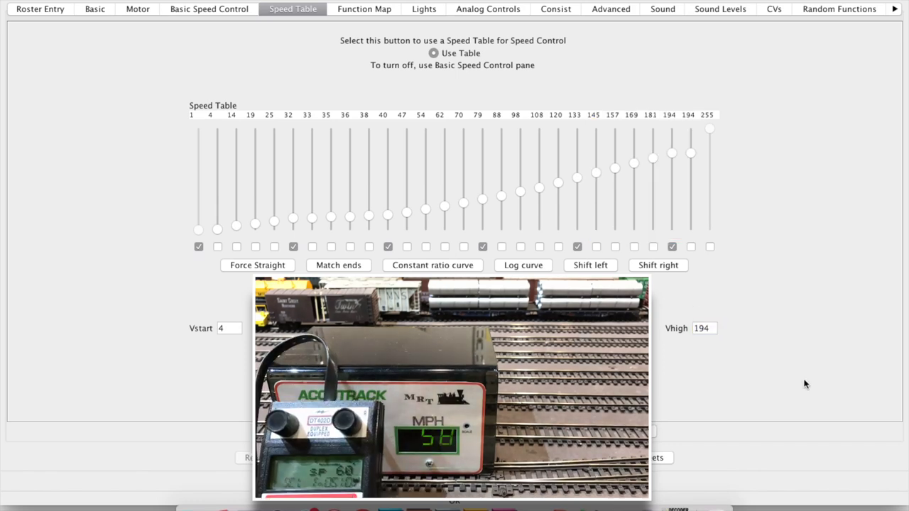
- Reset the anchor at speed step 21 and raise step 16 of the speed table to 194
left_click(578, 246)
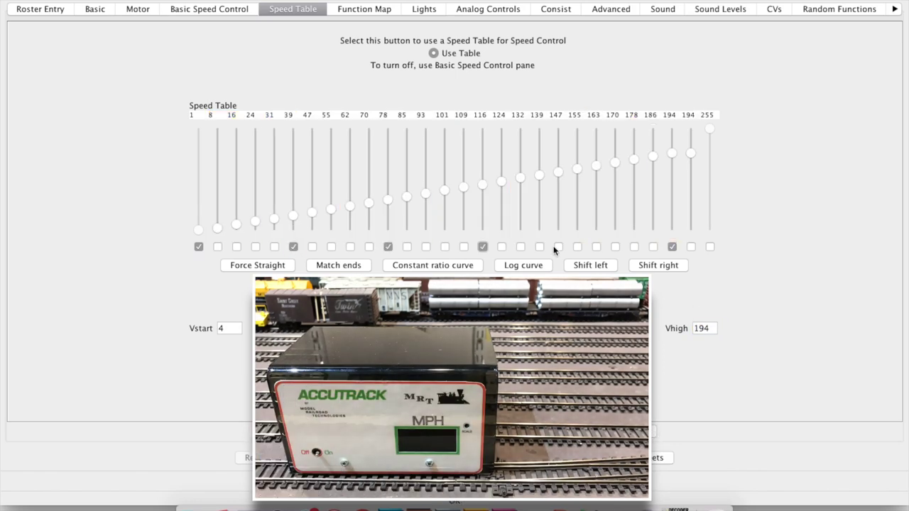
left_click(578, 247)
left_click_drag(482, 187, 482, 153)
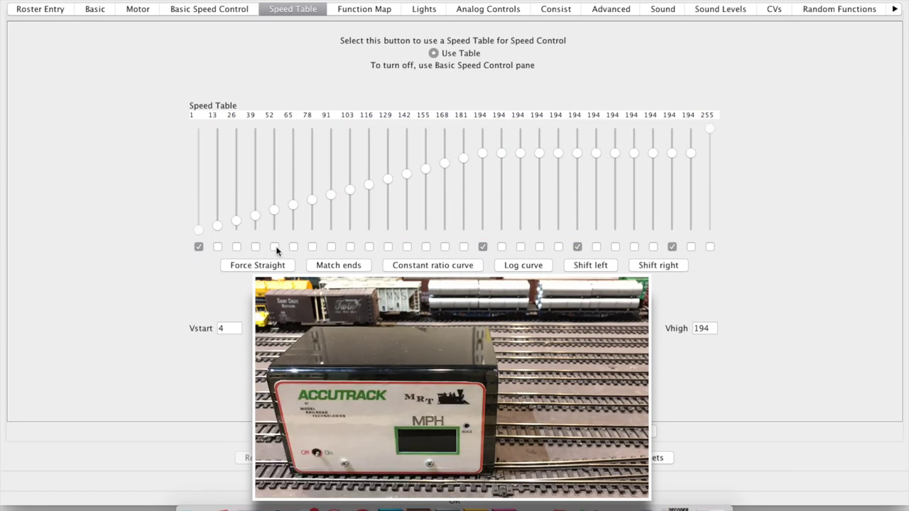
- Anchor speed step 13 and level the curve from there through step 27 at about 208
left_click_drag(425, 168, 425, 142)
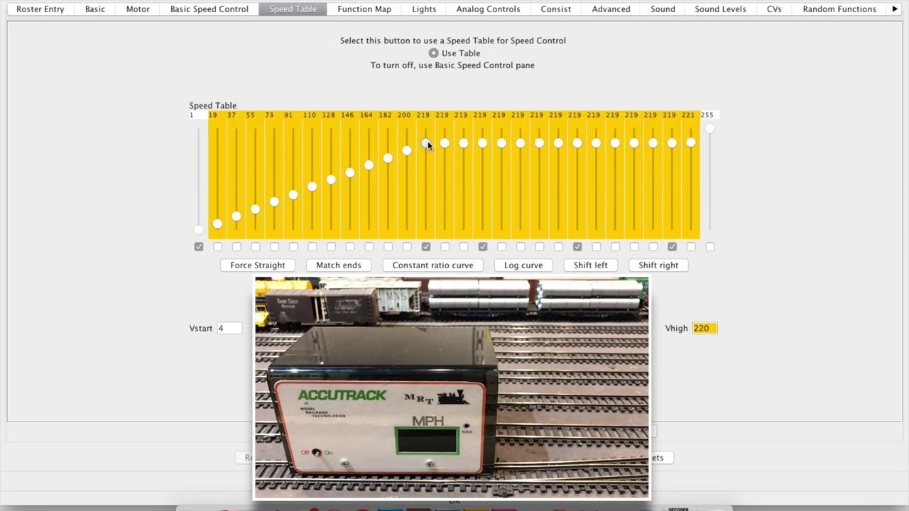
left_click_drag(690, 142, 689, 146)
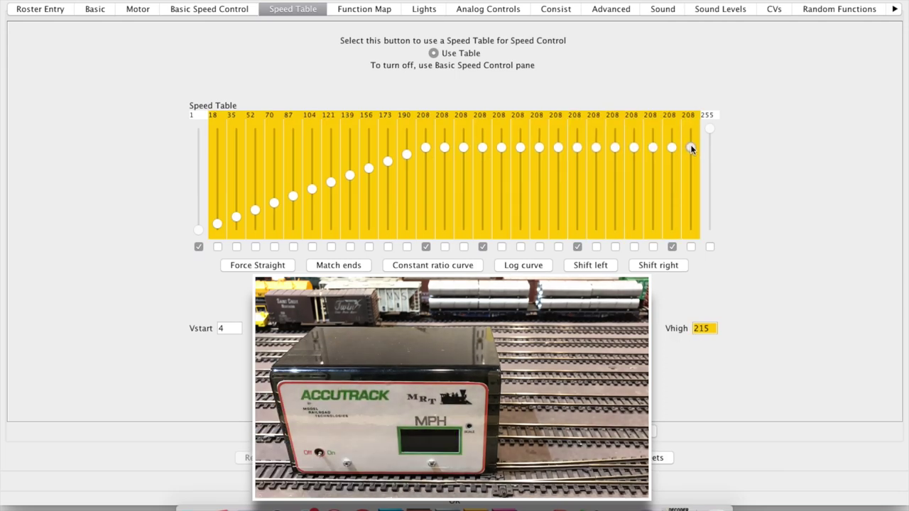
- Raise Vhigh and the level portion of the speed table from step 13 through step 27 to 217
key("Up")
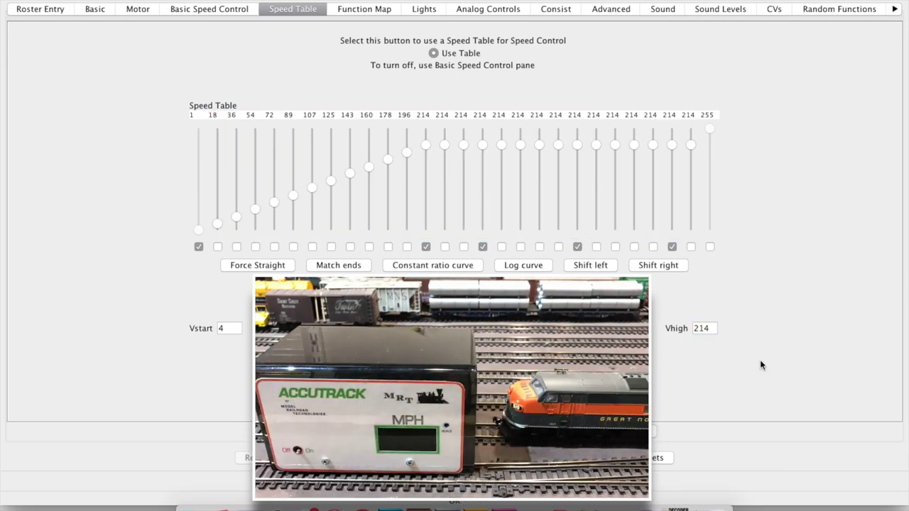
key("Up")
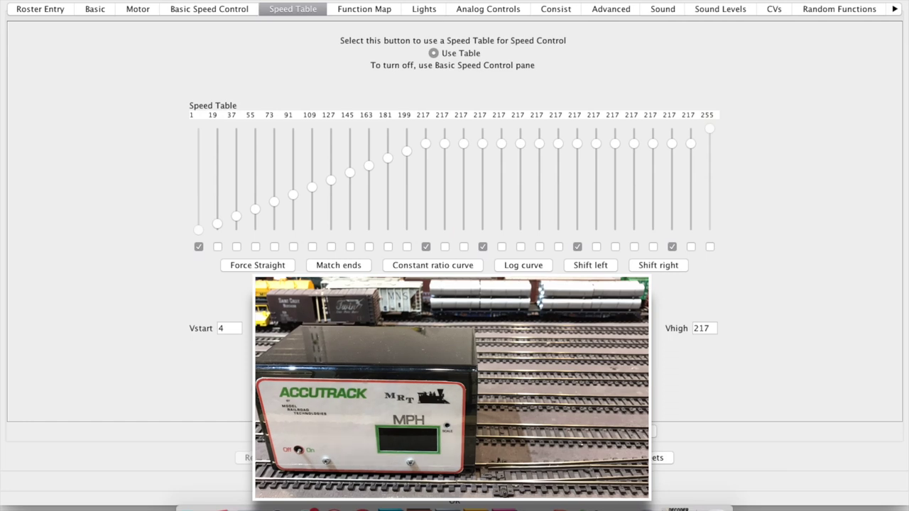
- Anchor speed steps 7, 11 and 16 and shape the curve through 78, 155 and 217 at those steps
left_click_drag(312, 188, 312, 184)
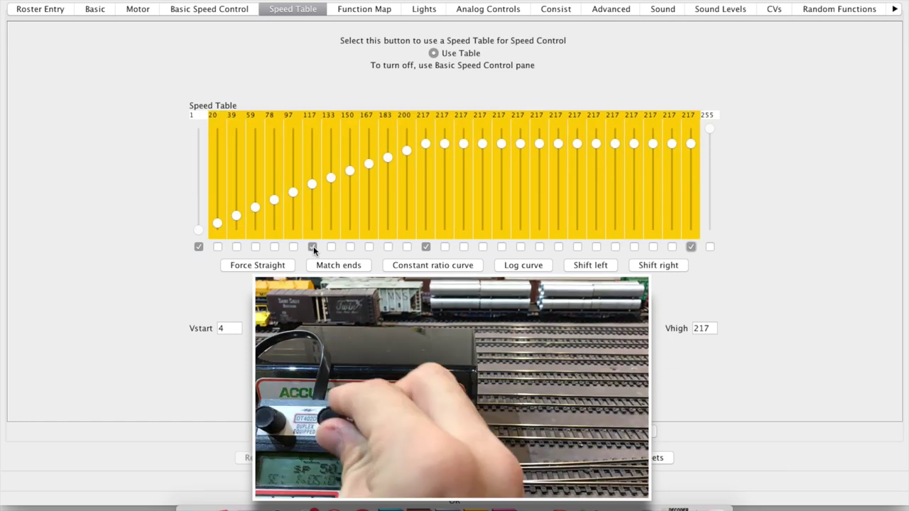
mouse_move(311, 185)
left_mouse_down()
mouse_move(315, 212)
mouse_move(274, 221)
mouse_move(311, 201)
left_mouse_up()
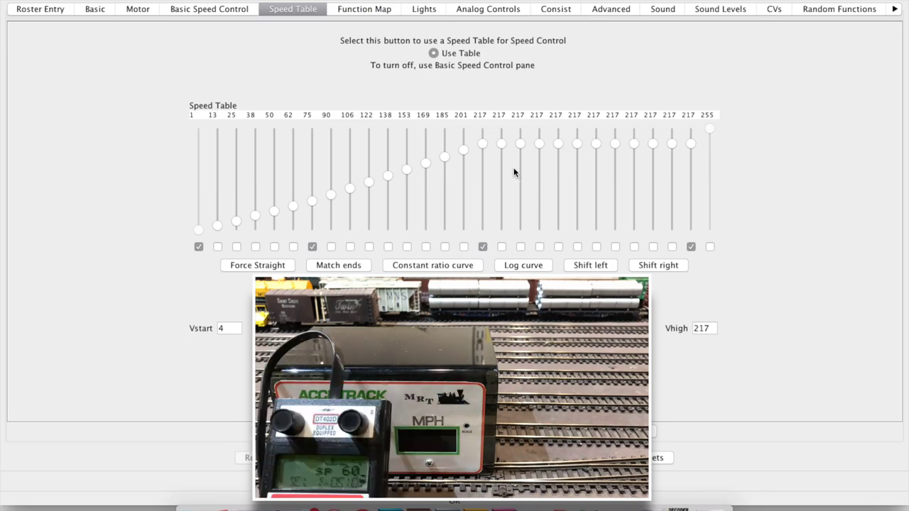
left_click_drag(388, 175, 388, 168)
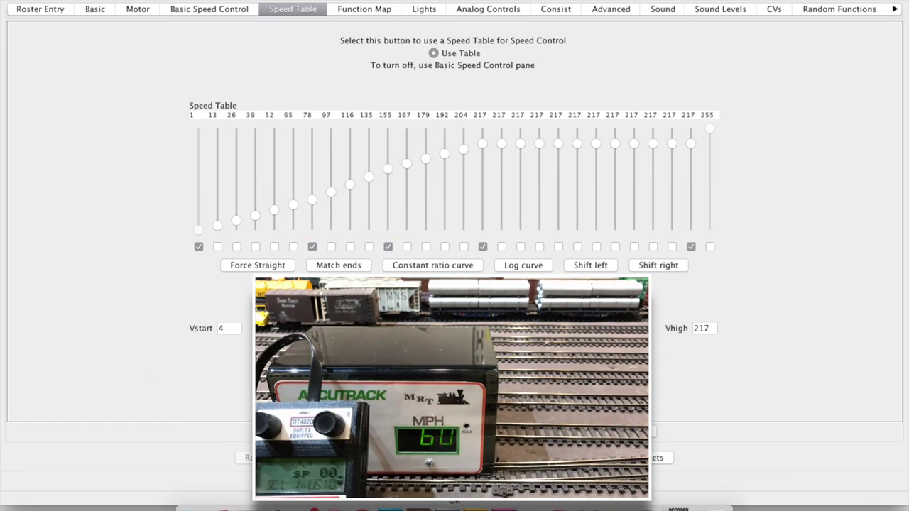
- Re-anchor the curve at steps 5, 9, 13 and 17 with values 54, 109, 162 and 217, and save the locomotive's entry to the roster
left_click_drag(426, 159, 426, 166)
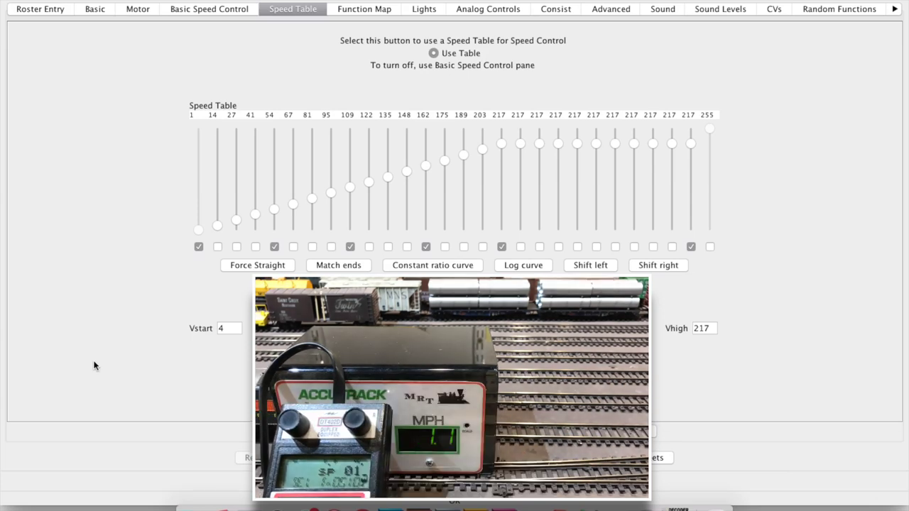
left_click(417, 277)
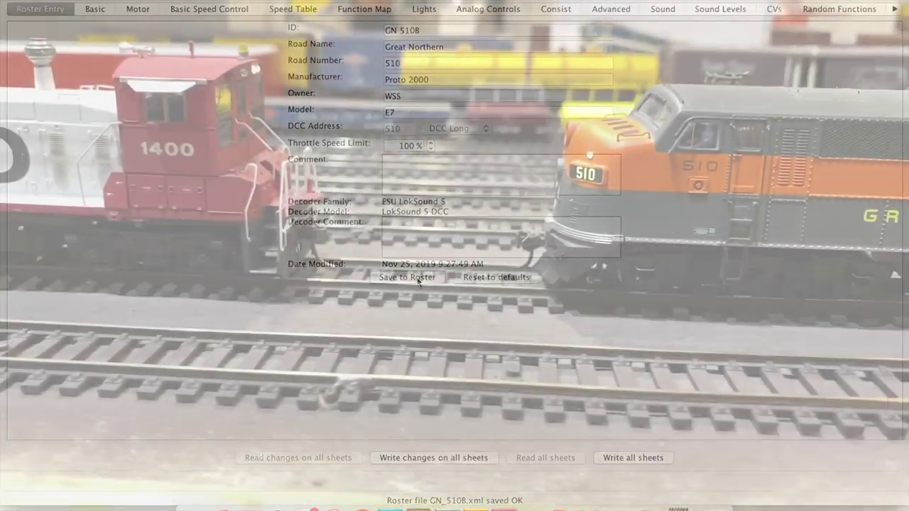